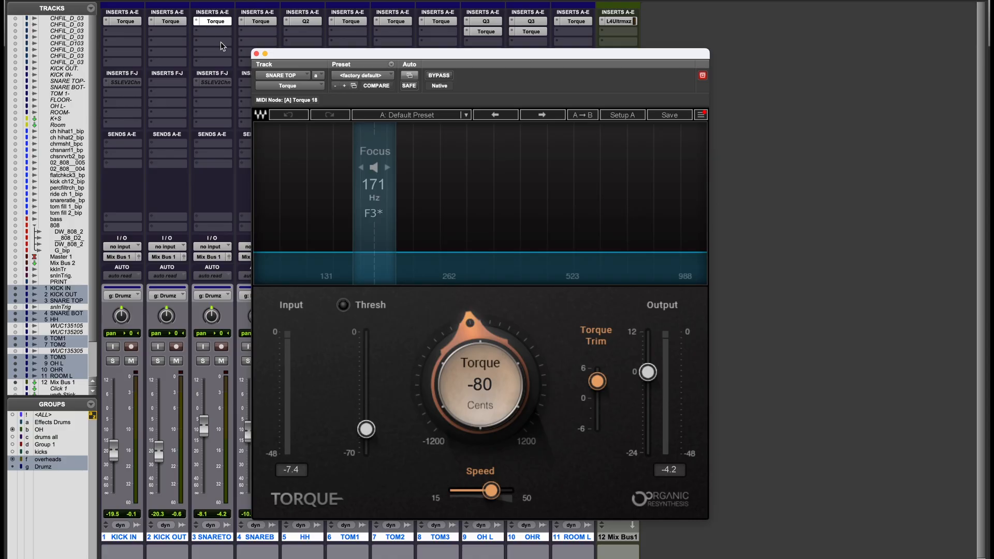
Play the drums with all Torque and EQ inserts bypassed, and again with the inserts switched back on
{"action": "key", "text": "shift+a"}
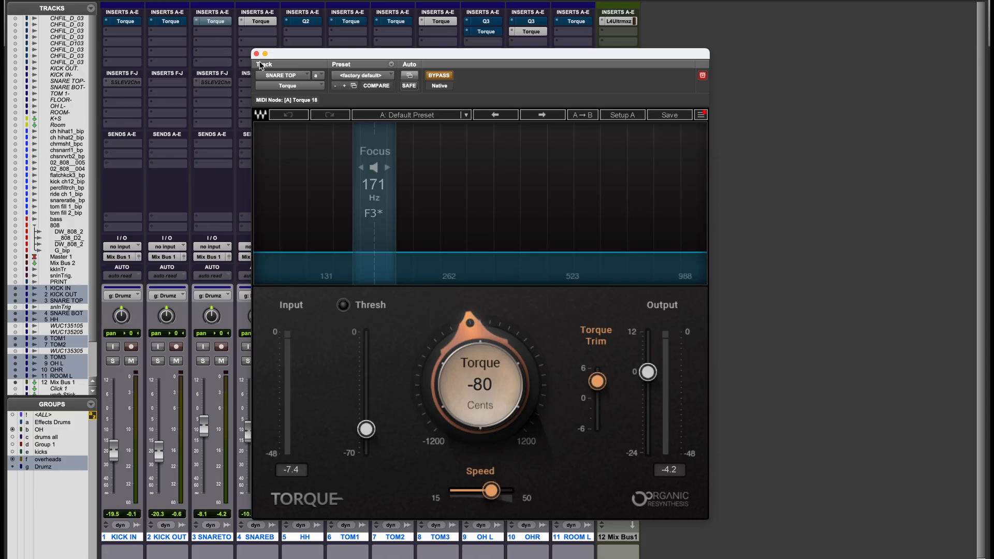
{"action": "key", "text": "space"}
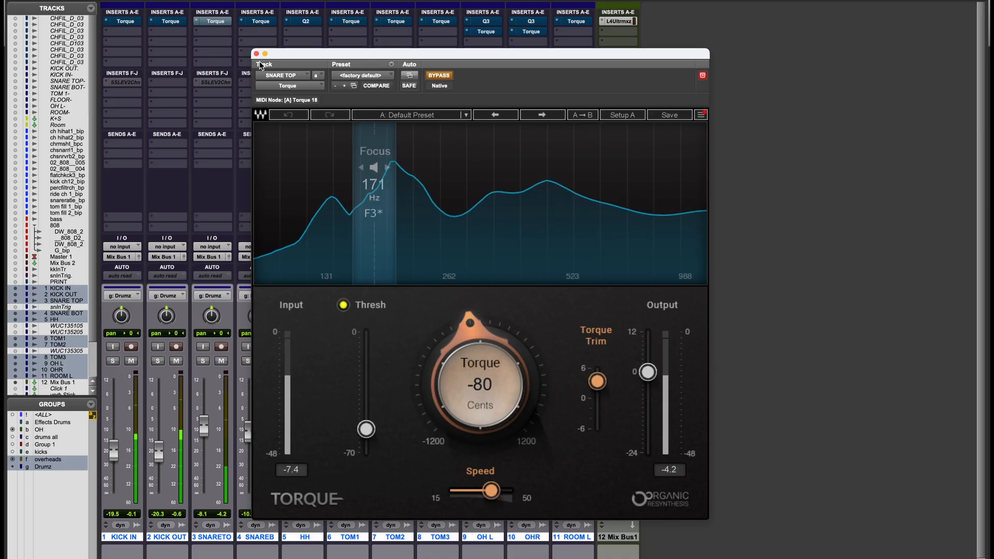
{"action": "key", "text": "space"}
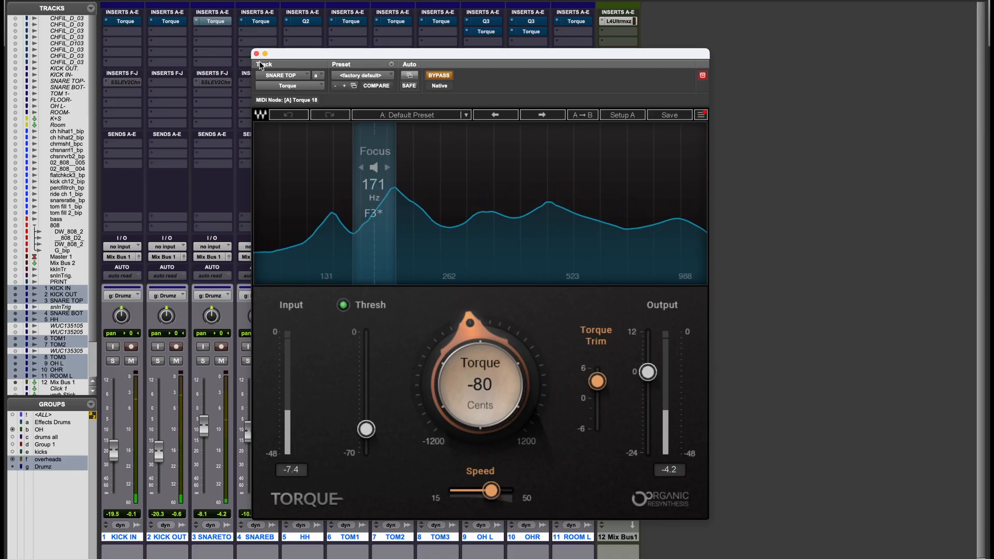
{"action": "key", "text": "shift+a"}
{"action": "key", "text": "space"}
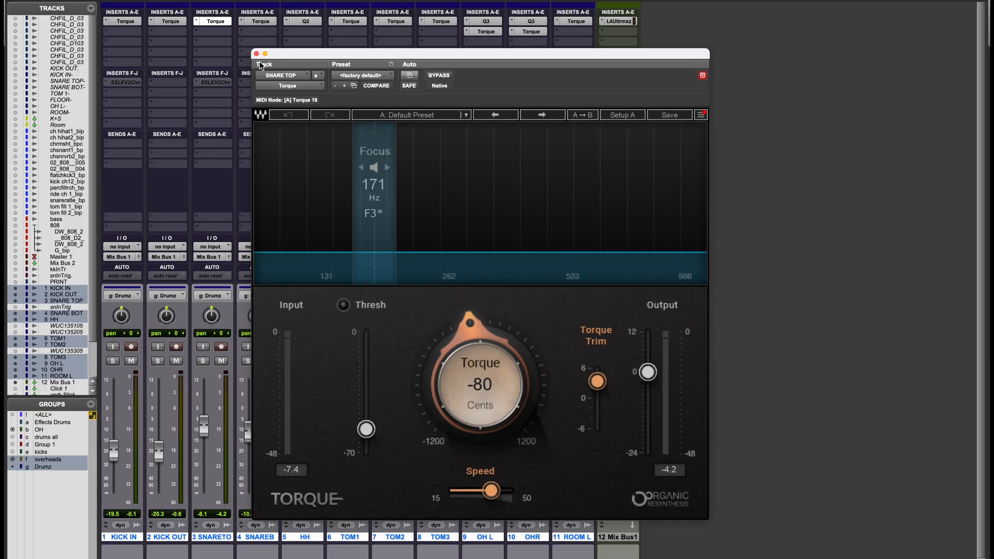
Compare the drums during playback with all inserts bypassed and active, finishing with the inserts active
{"action": "key", "text": "shift+a"}
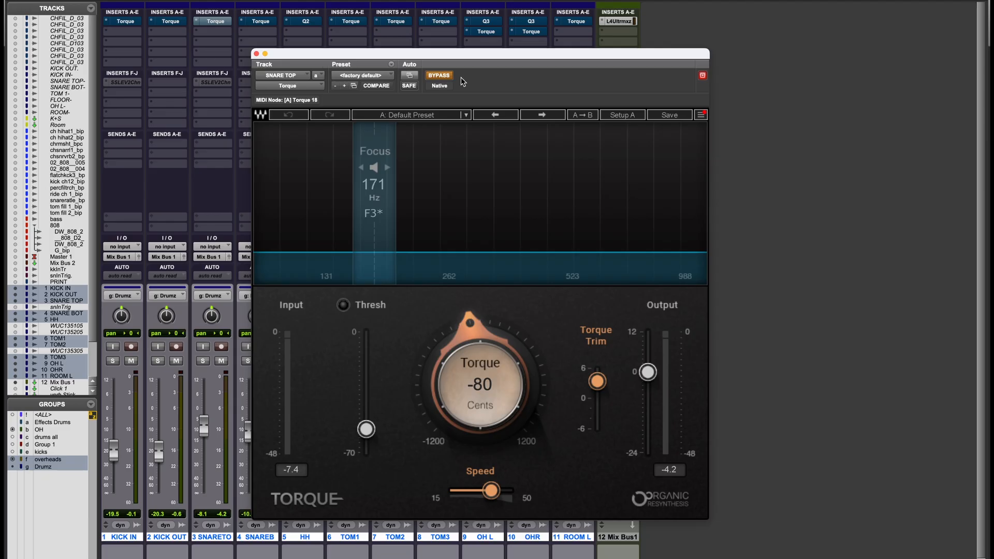
{"action": "key", "text": "space"}
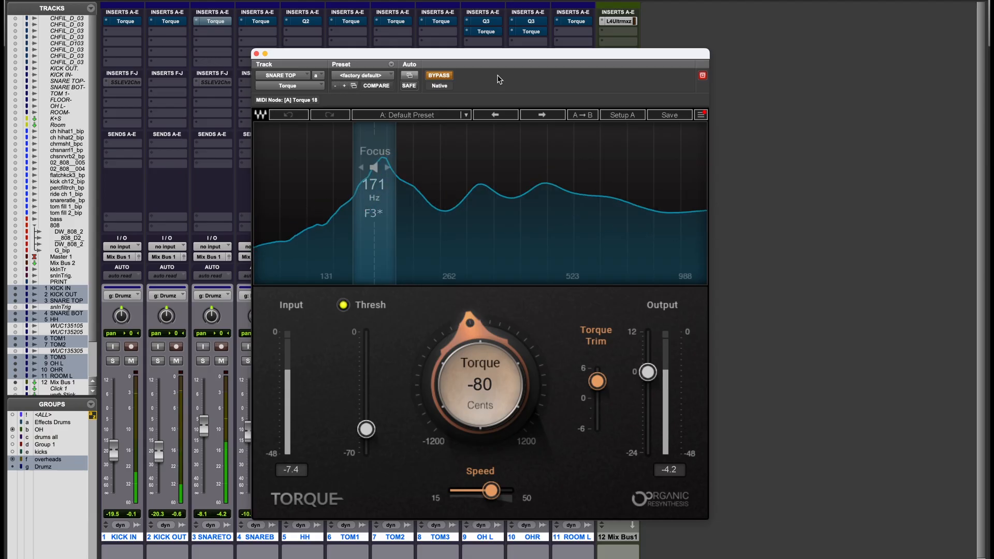
{"action": "key", "text": "shift+a"}
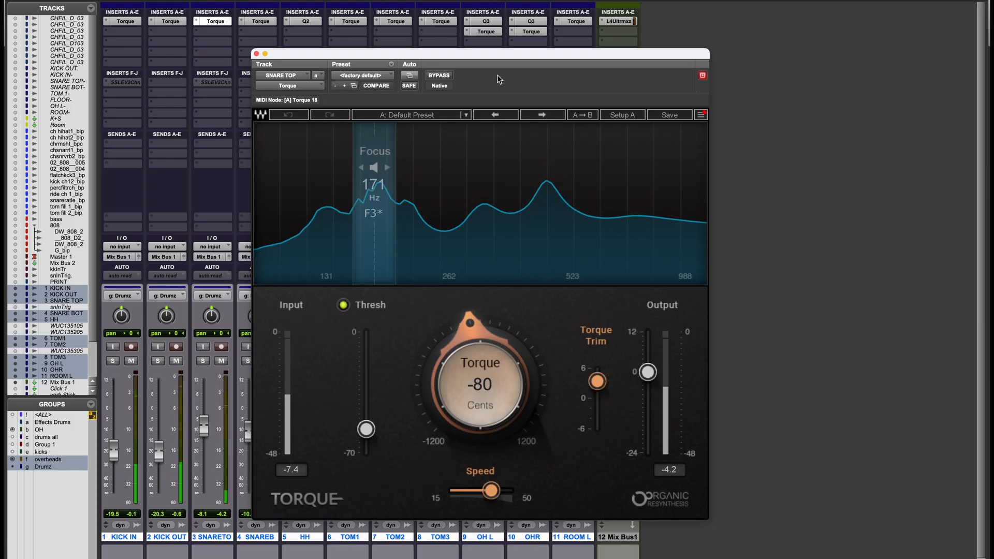
{"action": "key", "text": "shift+a"}
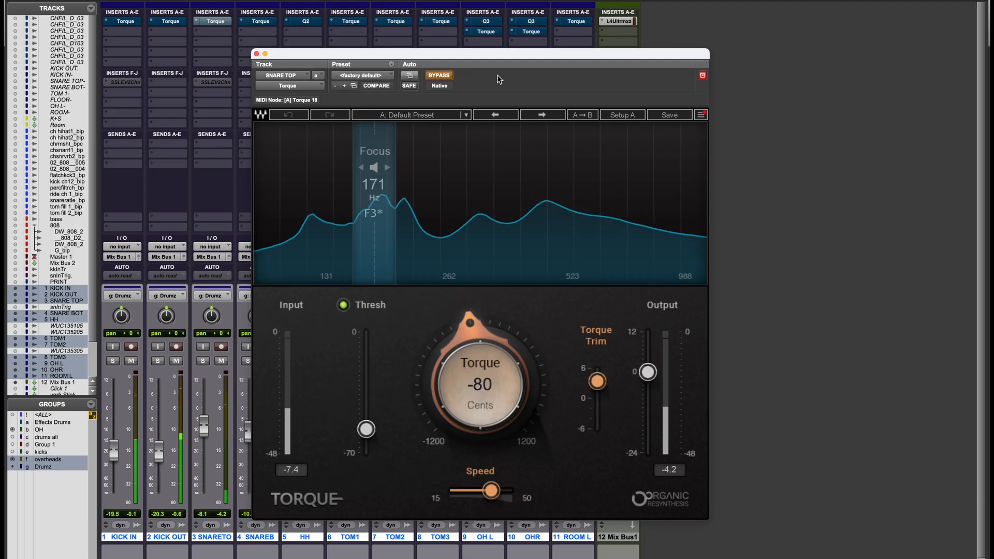
{"action": "key", "text": "shift+a"}
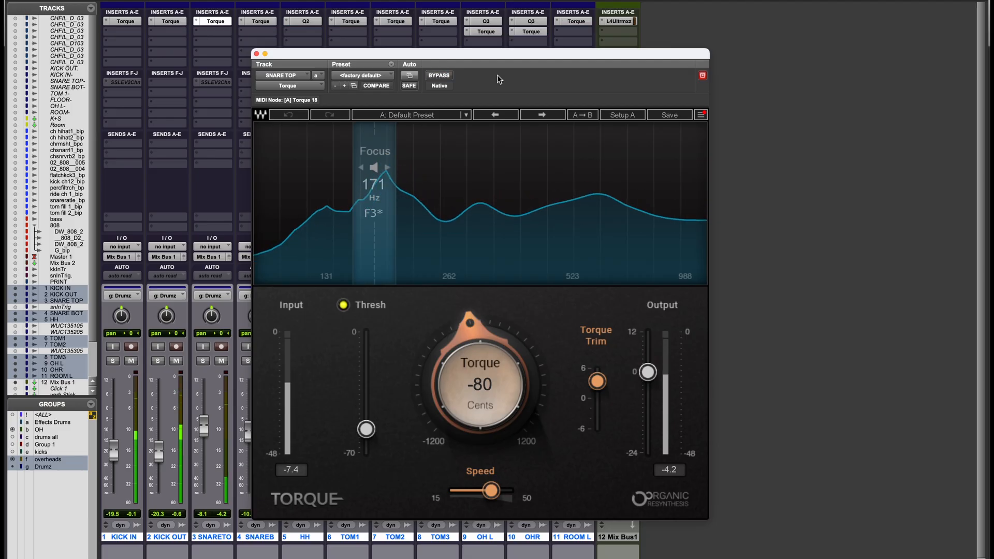
{"action": "key", "text": "space"}
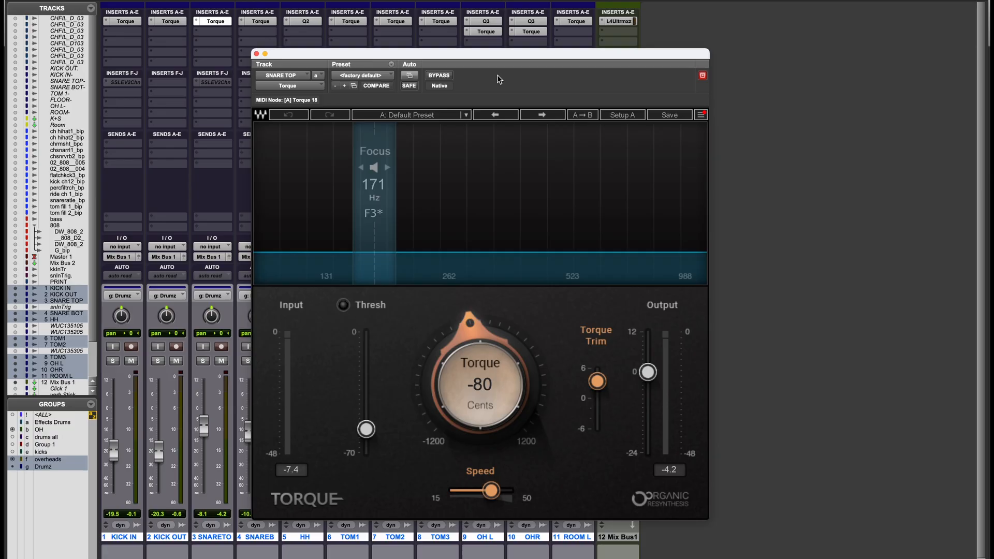
Set the focus of the snare top's Torque to 170 Hz and close the plug-in window
{"action": "left_click_drag", "start_coordinate": [378, 156], "coordinate": [376, 156]}
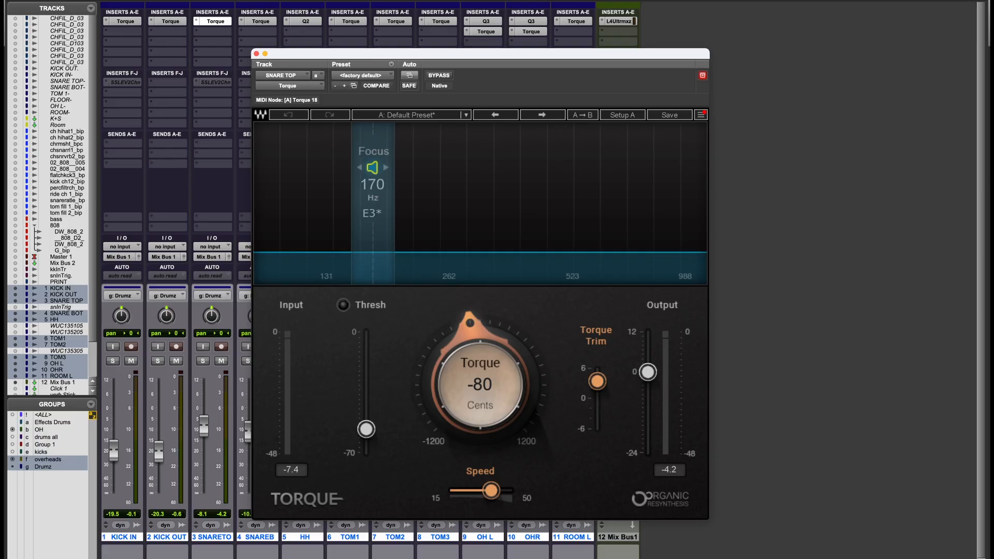
{"action": "left_click", "coordinate": [374, 166]}
{"action": "left_click", "coordinate": [366, 429]}
{"action": "left_click", "coordinate": [256, 55]}
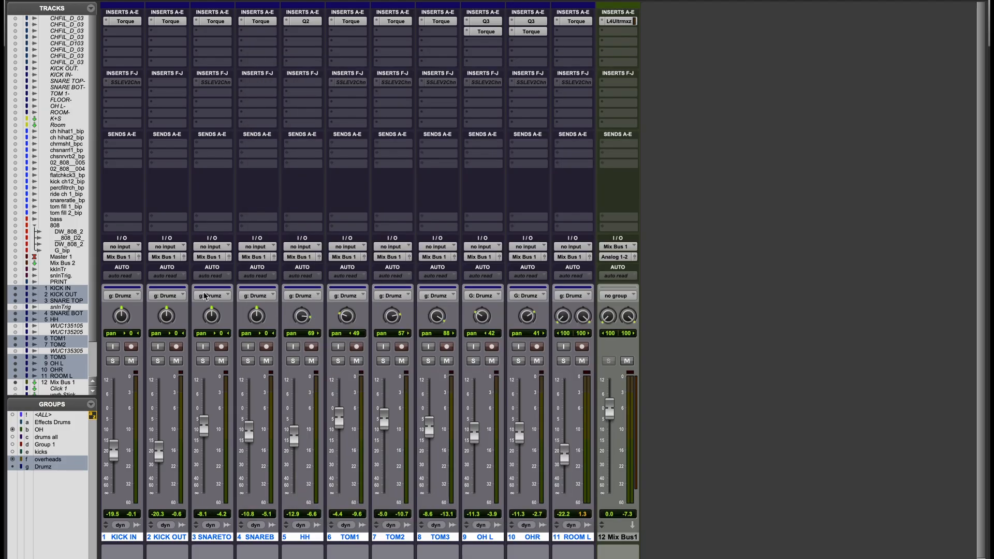
Deactivate the existing Torque on the snare top track and insert a new mono Torque in the slot below it
{"action": "left_click", "coordinate": [203, 359]}
{"action": "left_click", "coordinate": [215, 21], "text": "ctrl+super"}
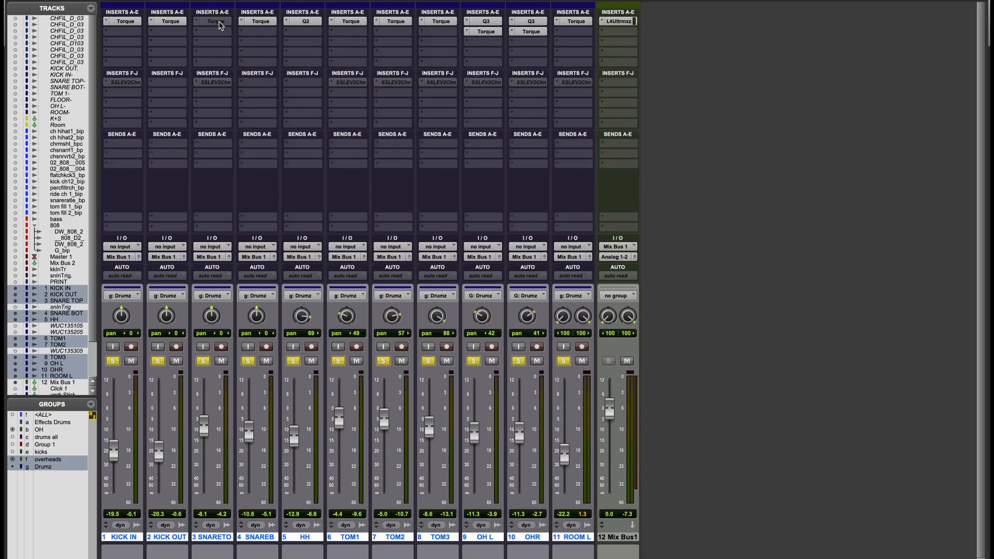
{"action": "left_click", "coordinate": [214, 32]}
{"action": "left_click", "coordinate": [233, 27]}
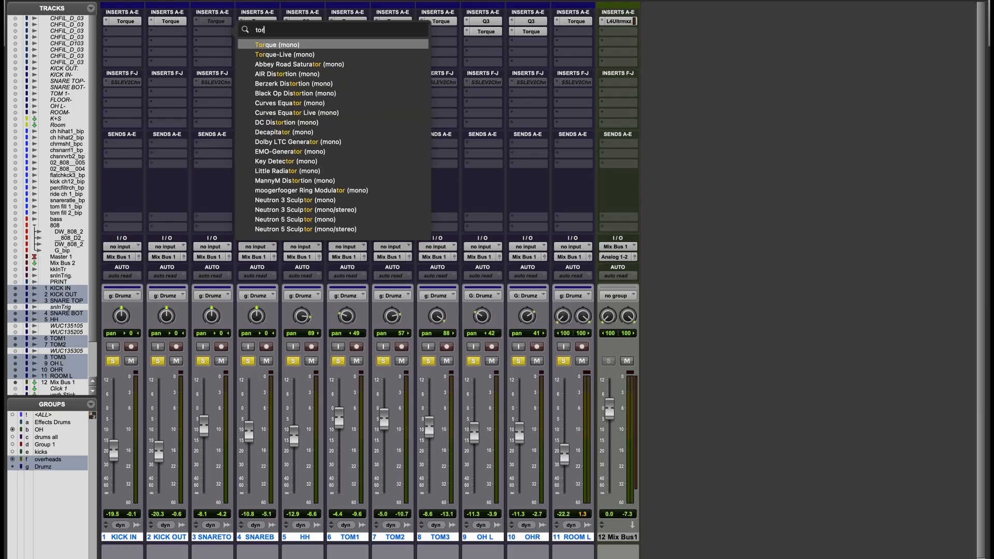
{"action": "left_click", "coordinate": [285, 40]}
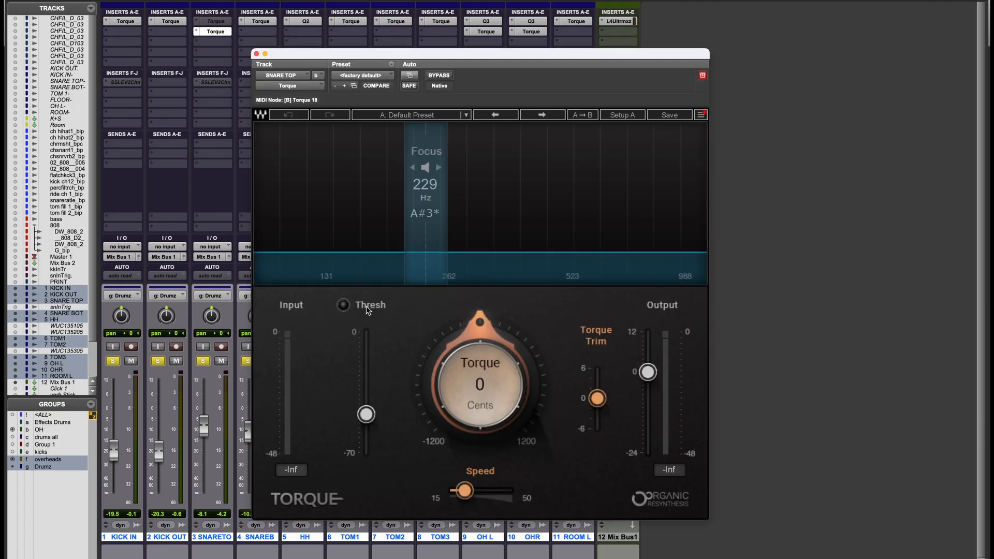
Solo only the snare top and set the new Torque's focus to 305 Hz while monitoring the focus band
{"action": "left_click", "coordinate": [202, 361]}
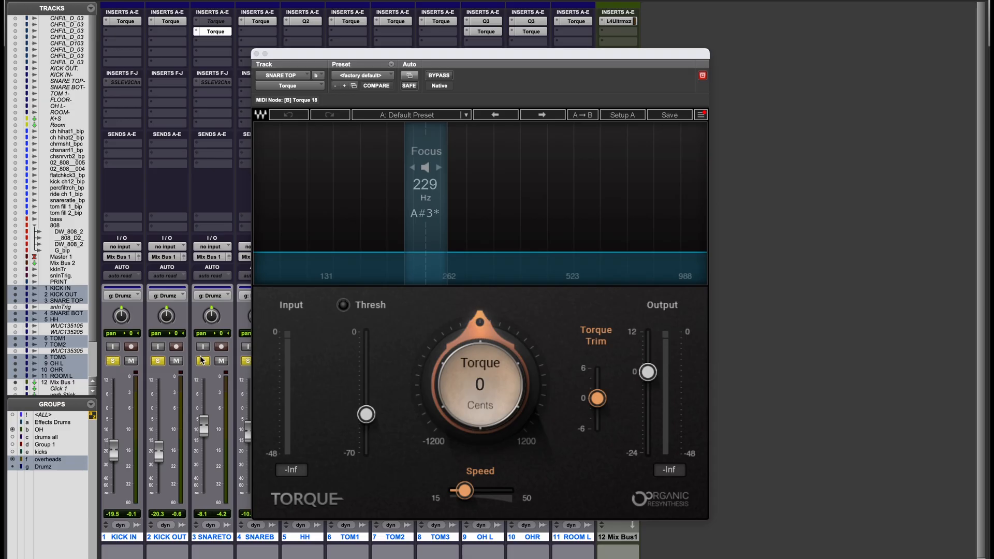
{"action": "left_click", "coordinate": [203, 361]}
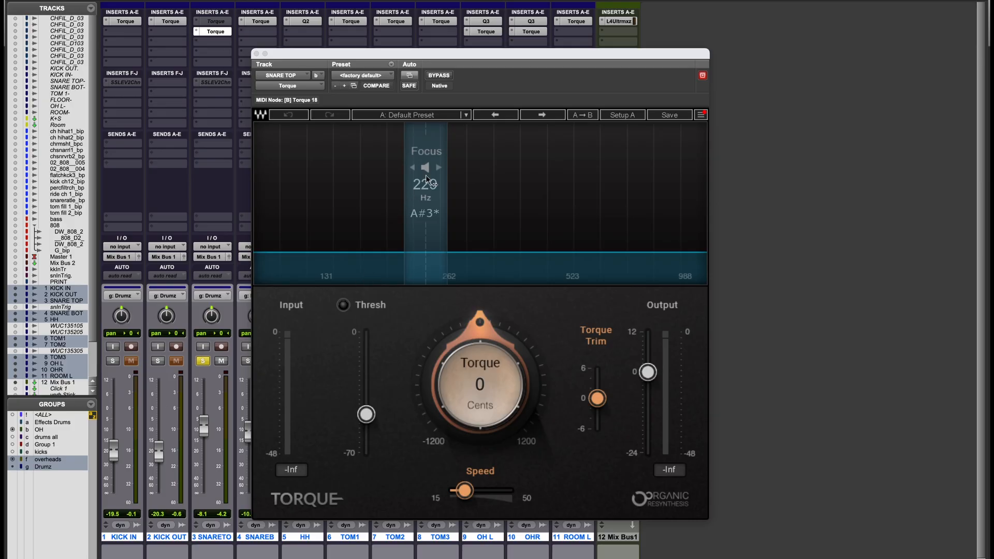
{"action": "key", "text": "space"}
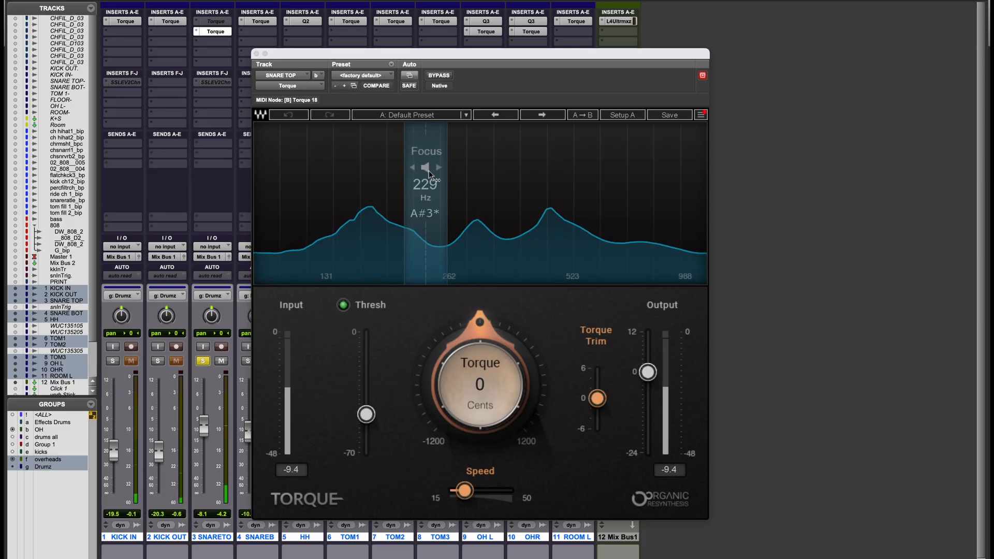
{"action": "left_click", "coordinate": [425, 167]}
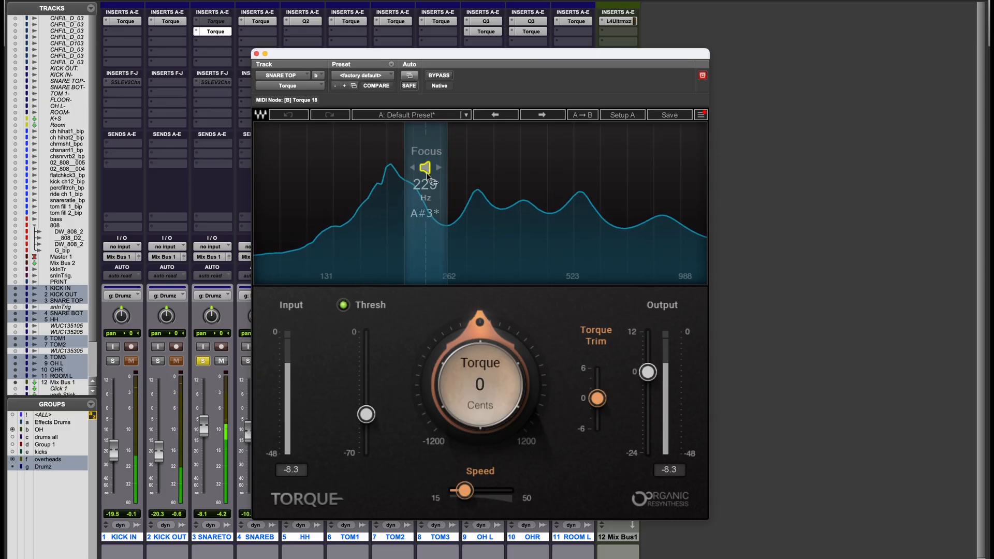
{"action": "left_click_drag", "start_coordinate": [425, 167], "coordinate": [476, 168]}
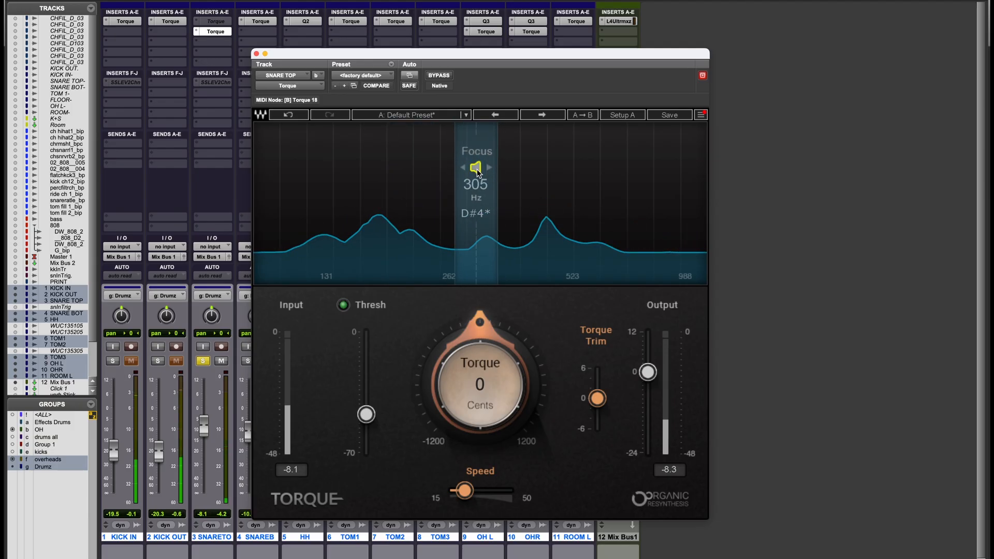
Lower the new Torque's threshold to about -61 dB while checking its trigger light against the snare hits
{"action": "left_click", "coordinate": [368, 419]}
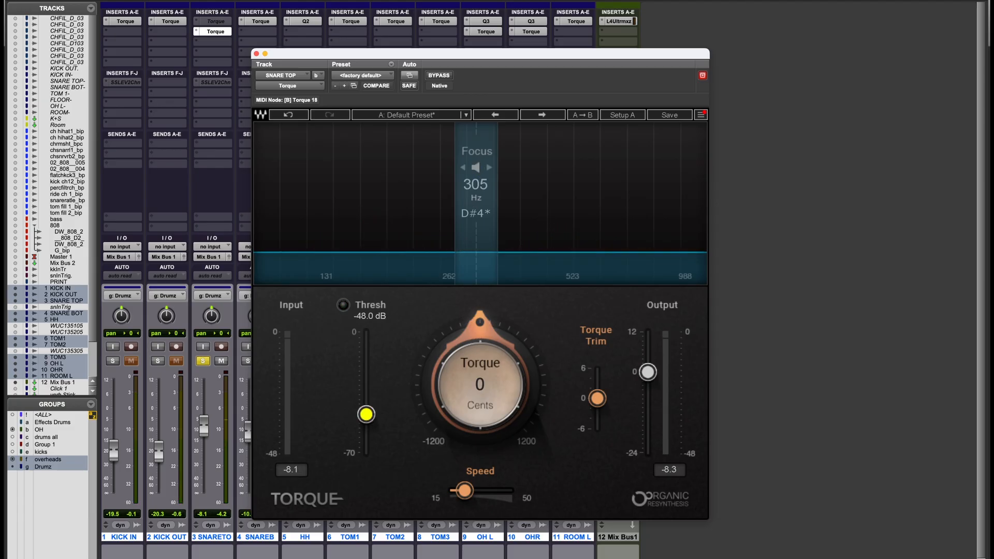
{"action": "left_click_drag", "start_coordinate": [366, 414], "coordinate": [366, 434]}
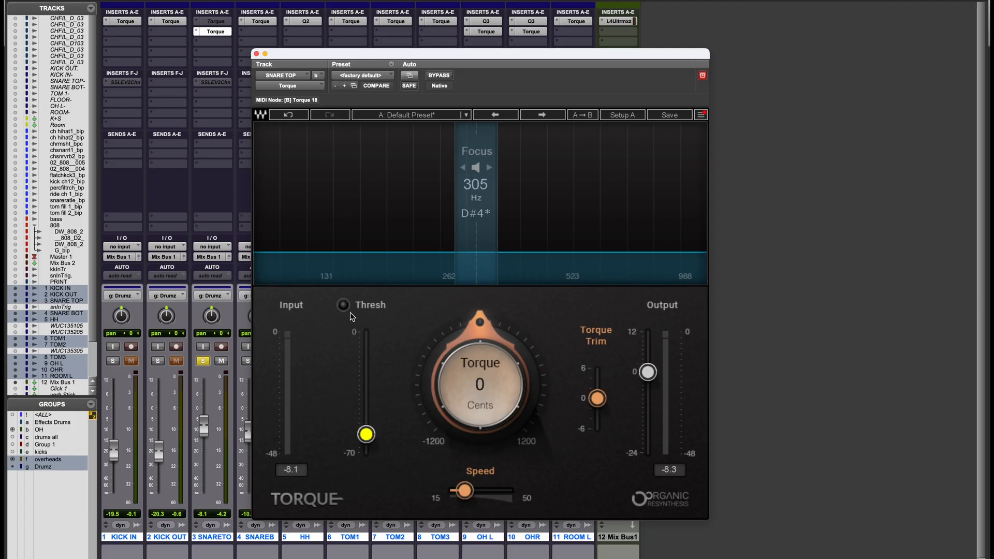
{"action": "key", "text": "space"}
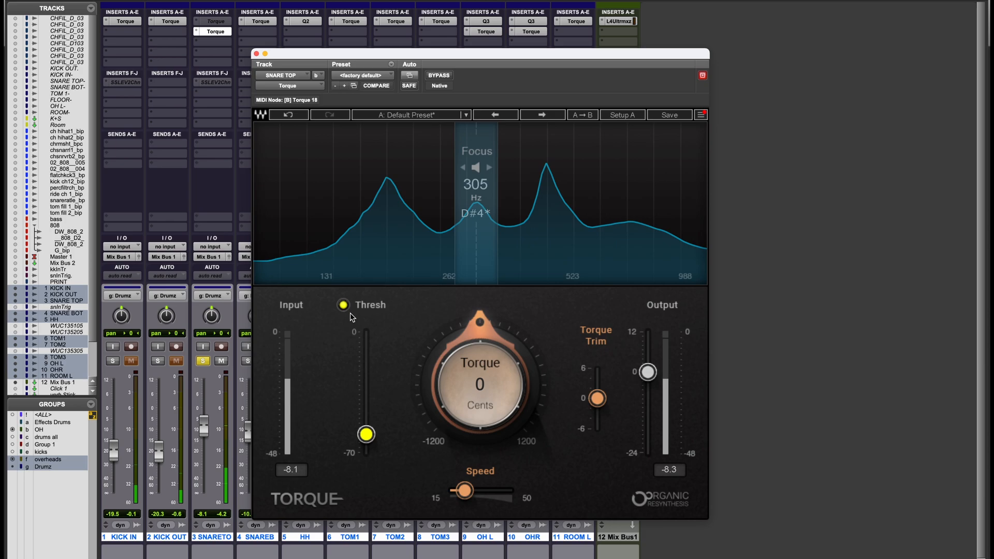
{"action": "mouse_move", "coordinate": [367, 436]}
{"action": "left_mouse_down"}
{"action": "mouse_move", "coordinate": [367, 444]}
{"action": "mouse_move", "coordinate": [366, 436]}
{"action": "left_mouse_up"}
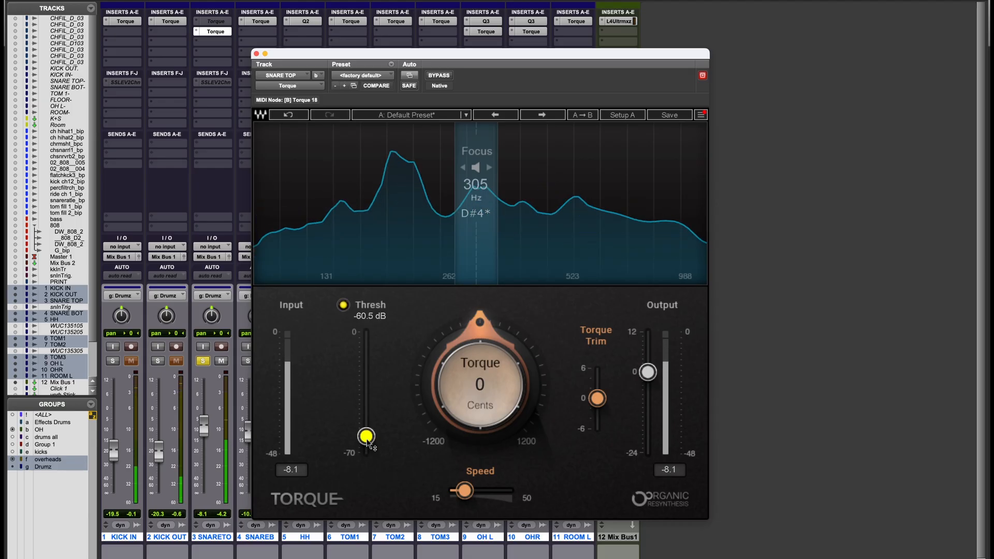
{"action": "left_click_drag", "start_coordinate": [366, 436], "coordinate": [366, 438]}
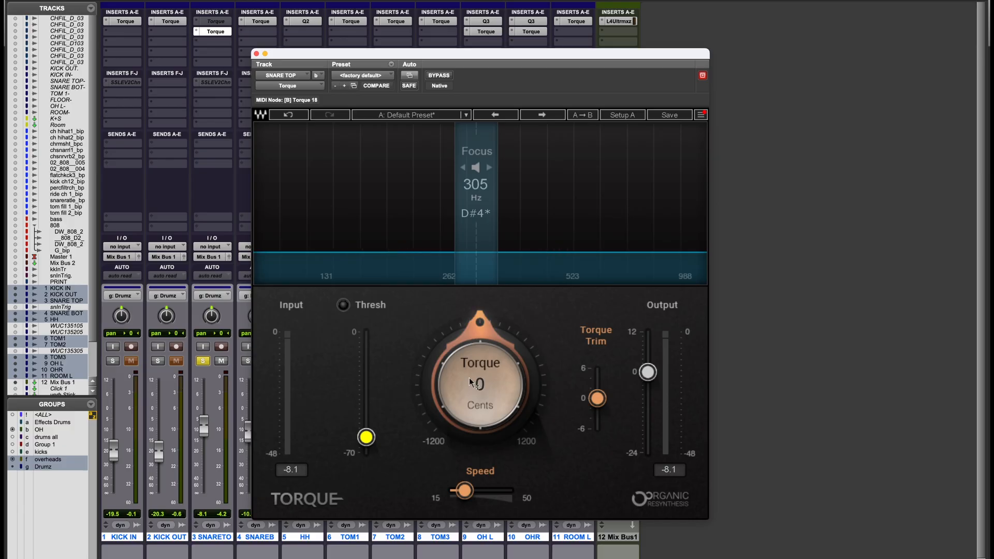
Tune the snare top down by setting the Torque amount to -320 cents during playback
{"action": "left_click_drag", "start_coordinate": [471, 382], "coordinate": [471, 353]}
{"action": "left_click_drag", "start_coordinate": [481, 384], "coordinate": [481, 451]}
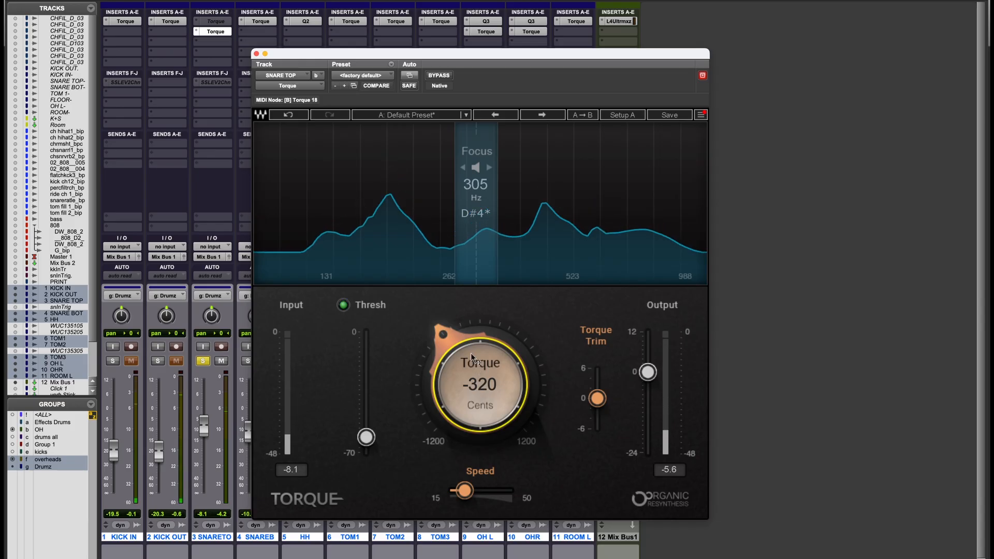
{"action": "key", "text": "space"}
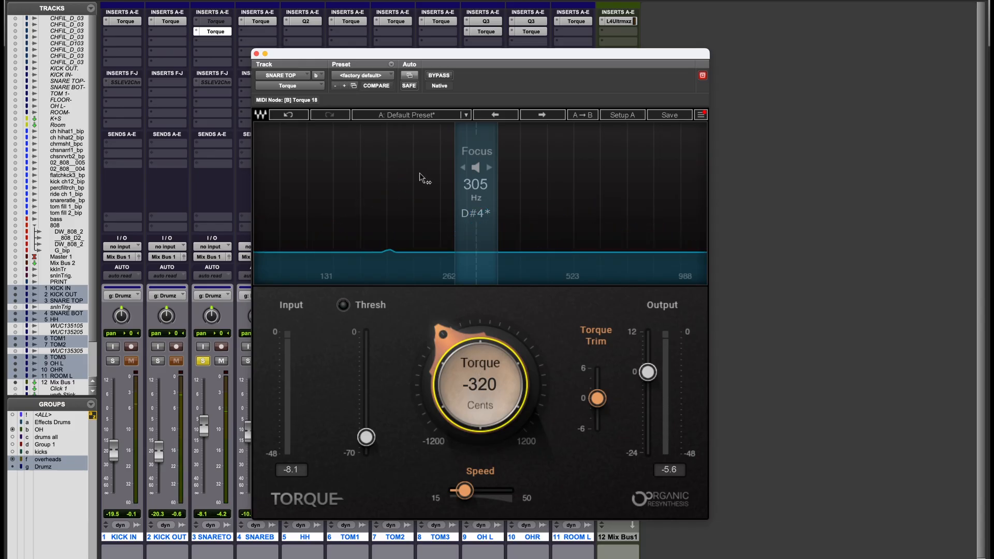
Try moving the snare's focus down to about 180 Hz and lowering the Torque amount to -475 cents
{"action": "left_click", "coordinate": [476, 167]}
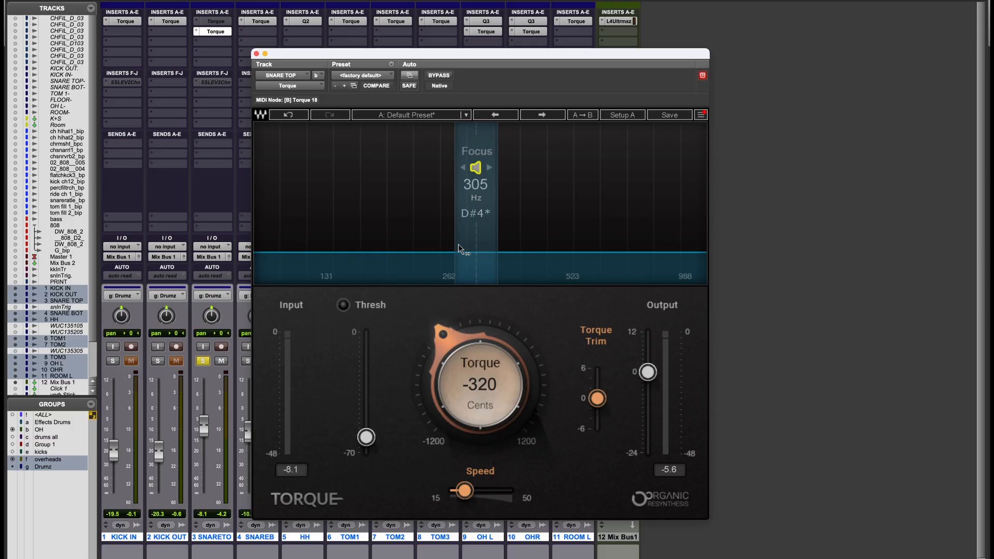
{"action": "left_click_drag", "start_coordinate": [459, 244], "coordinate": [368, 244]}
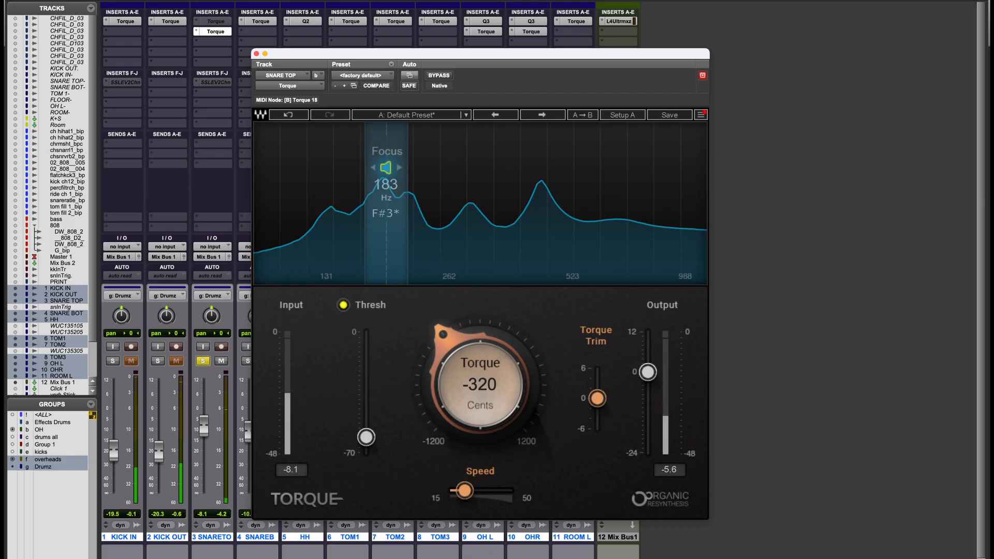
{"action": "mouse_move", "coordinate": [480, 384]}
{"action": "left_mouse_down"}
{"action": "mouse_move", "coordinate": [480, 419]}
{"action": "mouse_move", "coordinate": [480, 401]}
{"action": "left_mouse_up"}
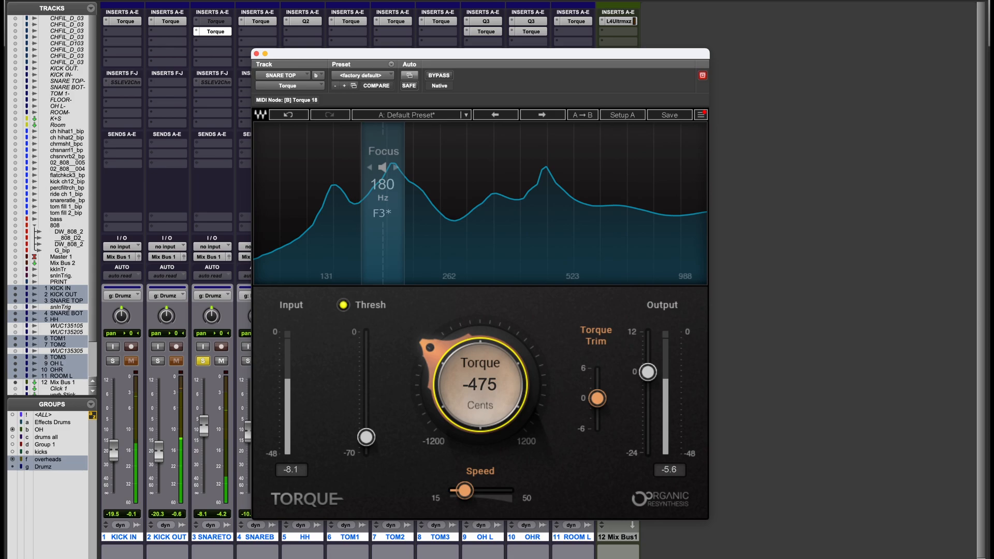
{"action": "left_click_drag", "start_coordinate": [480, 400], "coordinate": [480, 370]}
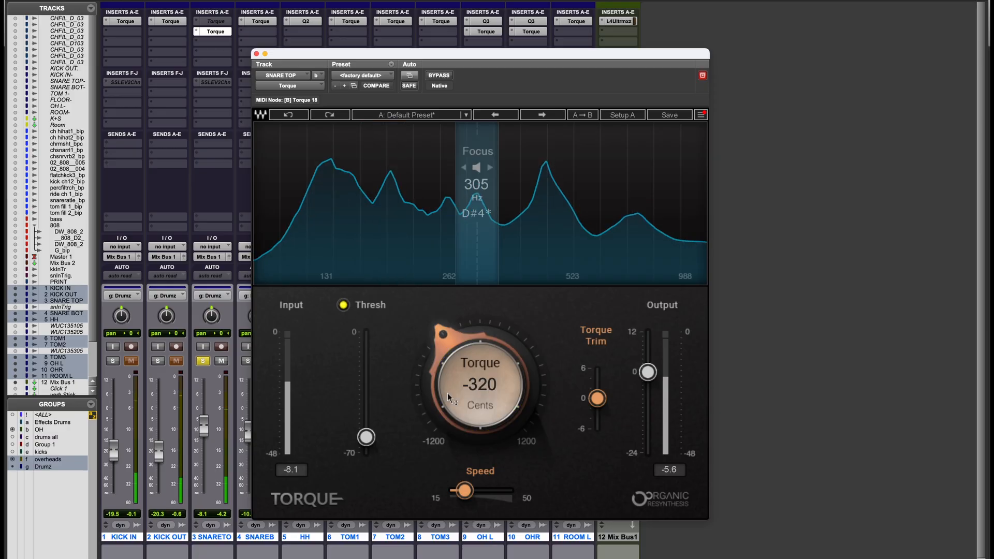
Audition lower and higher Torque amounts on the snare, settle on -275 cents, and stop playback
{"action": "left_click_drag", "start_coordinate": [448, 397], "coordinate": [449, 407]}
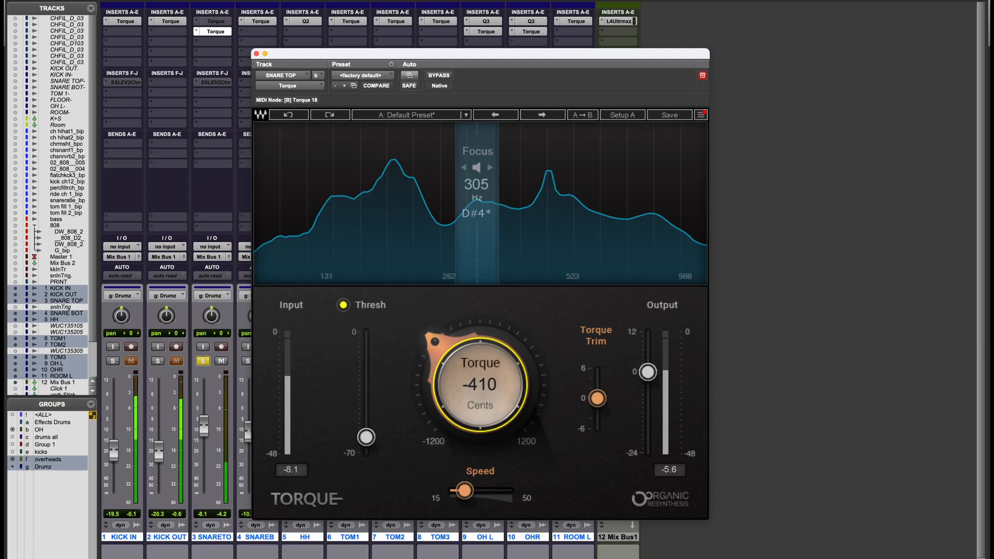
{"action": "left_click_drag", "start_coordinate": [448, 407], "coordinate": [450, 386]}
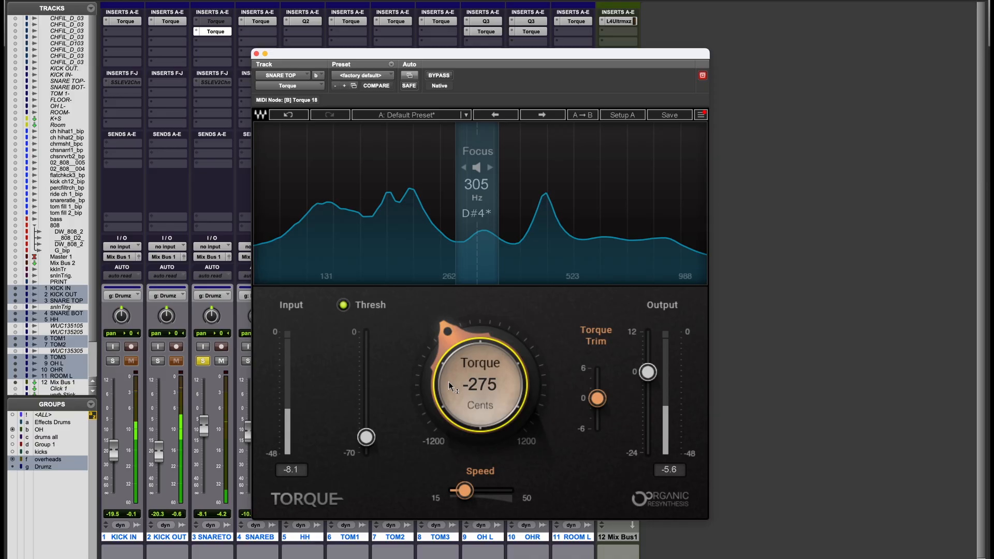
{"action": "key", "text": "space"}
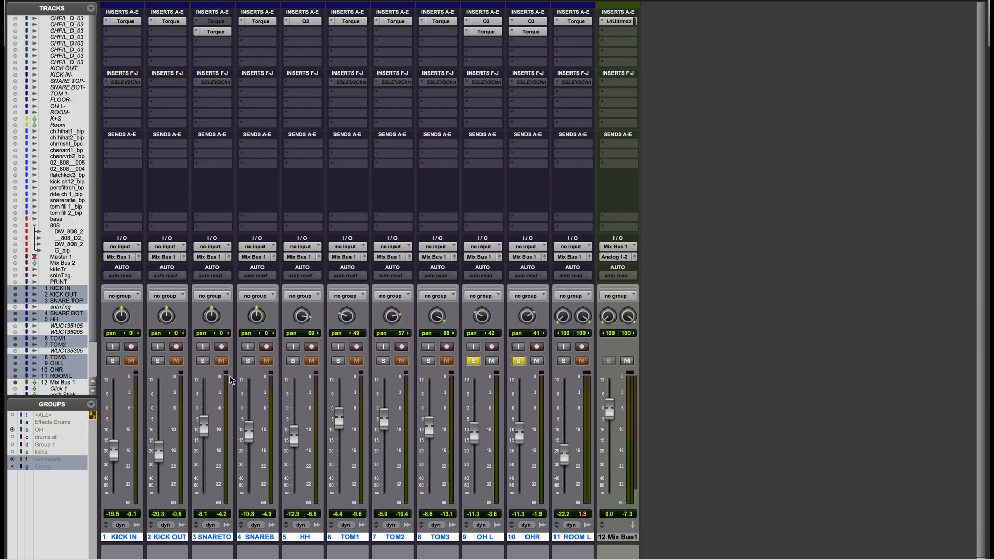
Add the snare top to the soloed overheads and play them with the overheads' Q3 and Torque inserts bypassed
{"action": "left_click", "coordinate": [203, 361]}
{"action": "left_click", "coordinate": [483, 22], "text": "super"}
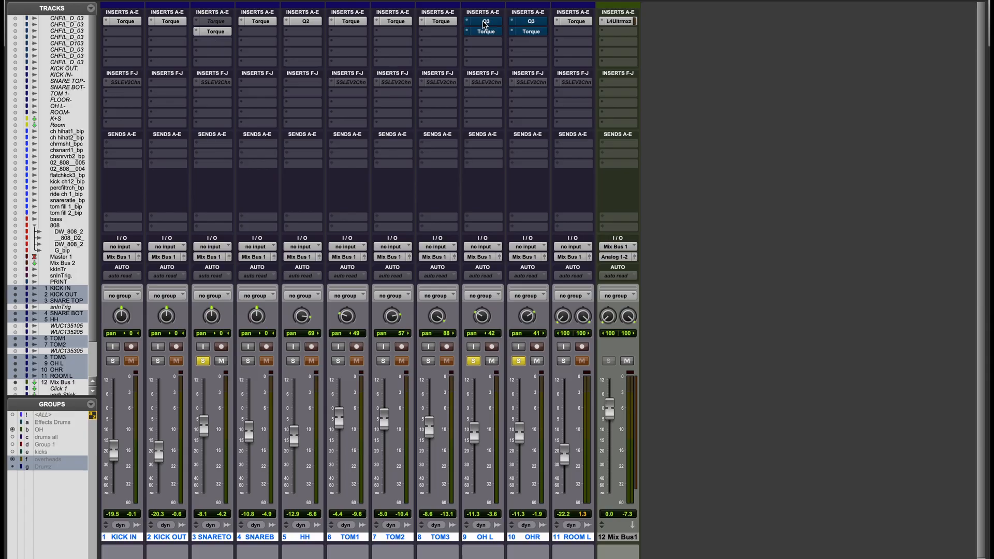
{"action": "key", "text": "space"}
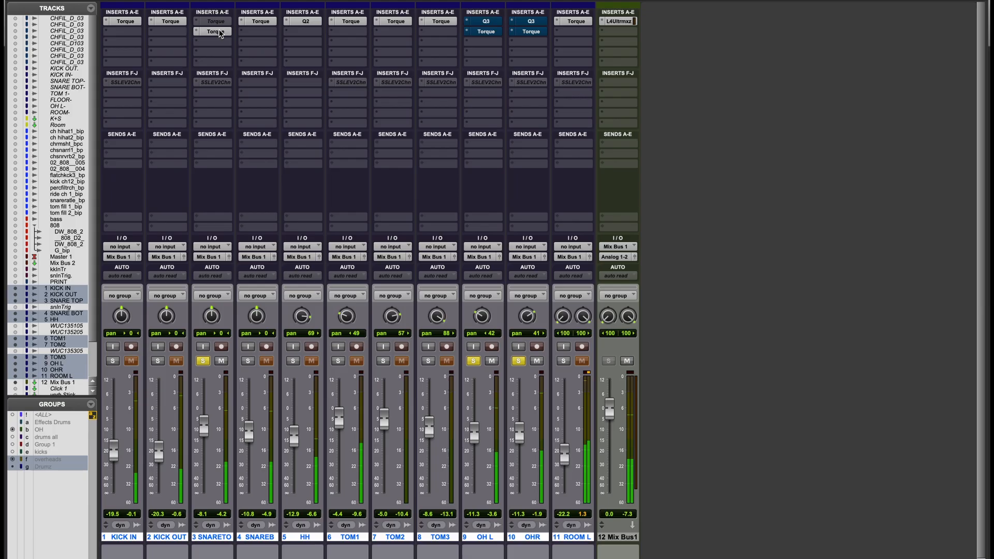
Open the active Torque plug-in on the snare top track
{"action": "left_click", "coordinate": [220, 32]}
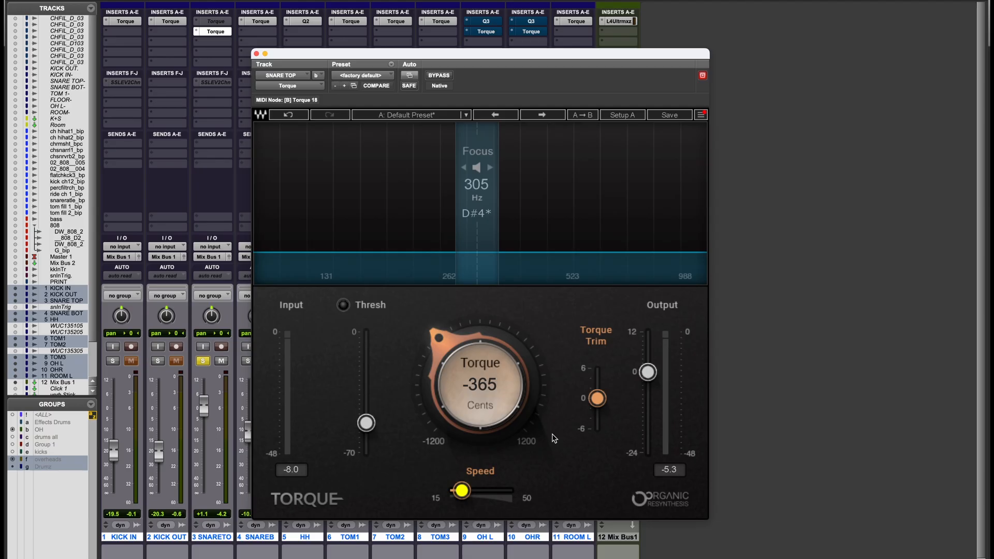
{"action": "mouse_move", "coordinate": [598, 401]}
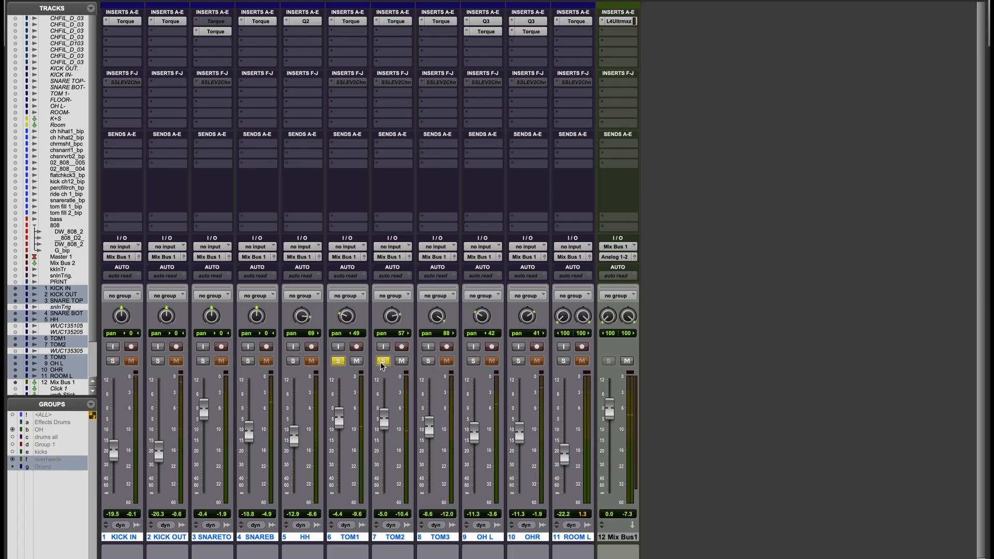
Bring the TOM1 Torque window fully into view beside the TOM2 Torque window
{"action": "key", "text": "super+equal"}
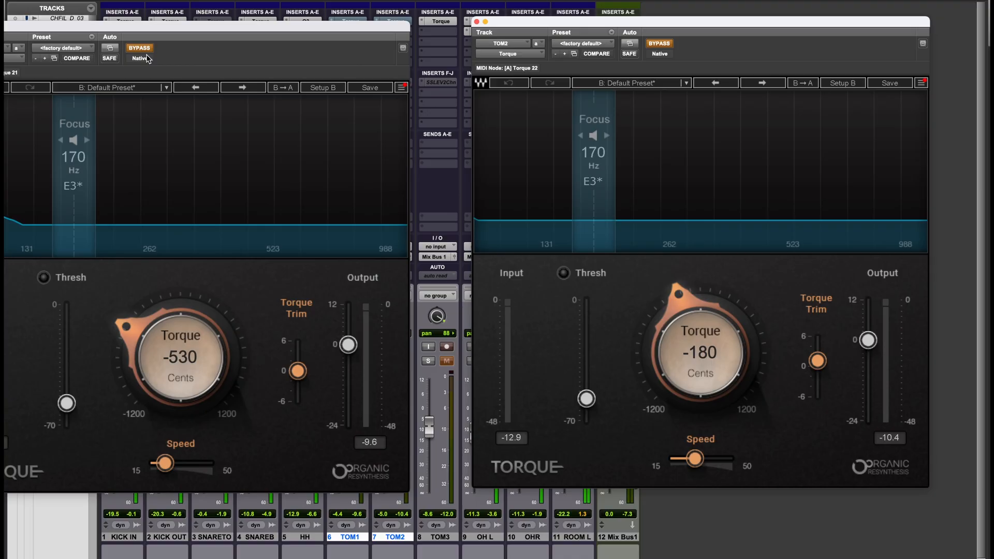
{"action": "left_click_drag", "start_coordinate": [157, 27], "coordinate": [223, 24]}
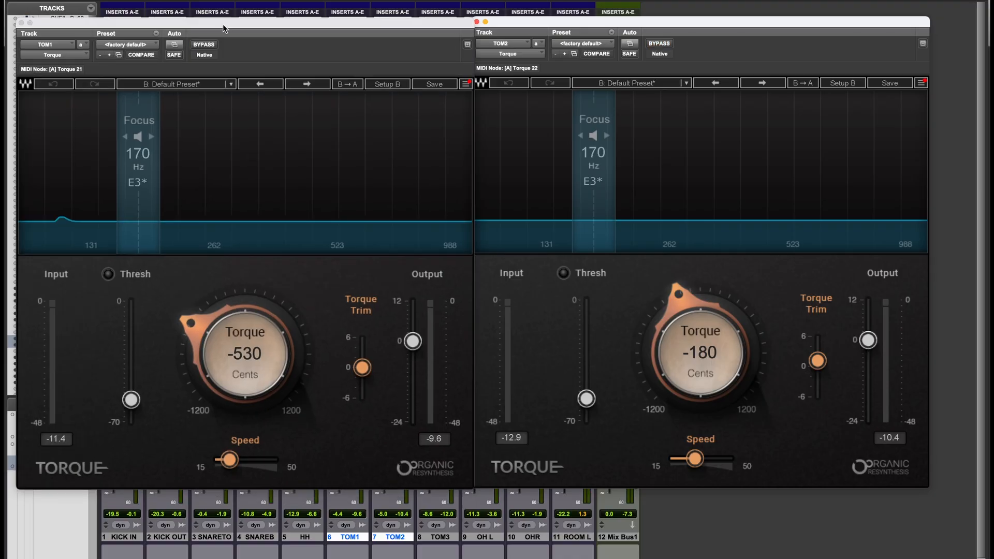